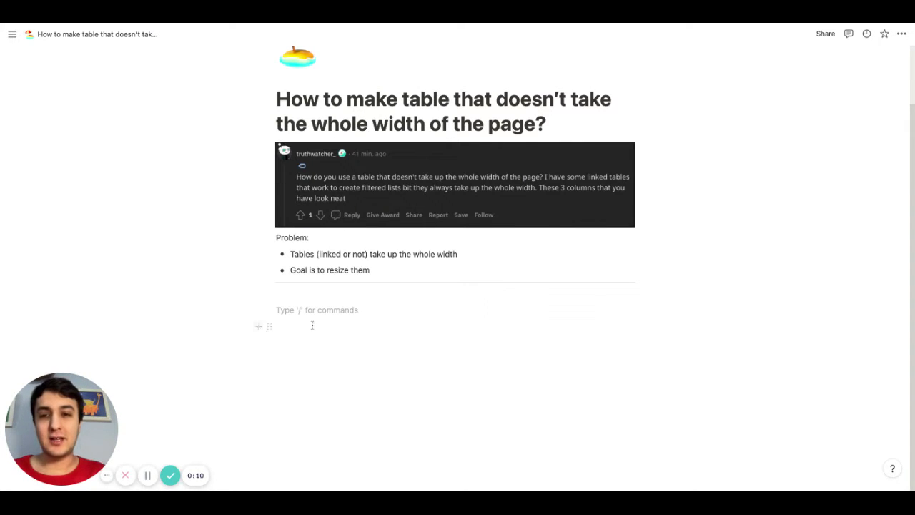
Insert an inline table database in the empty line below the divider.
{"action": "key", "text": "Return"}
{"action": "key", "text": "BackSpace"}
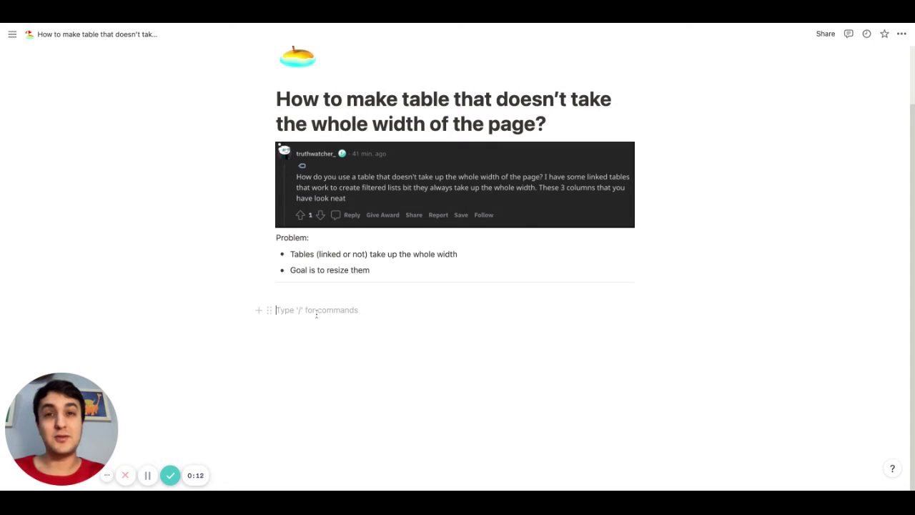
{"action": "type", "text": "/"}
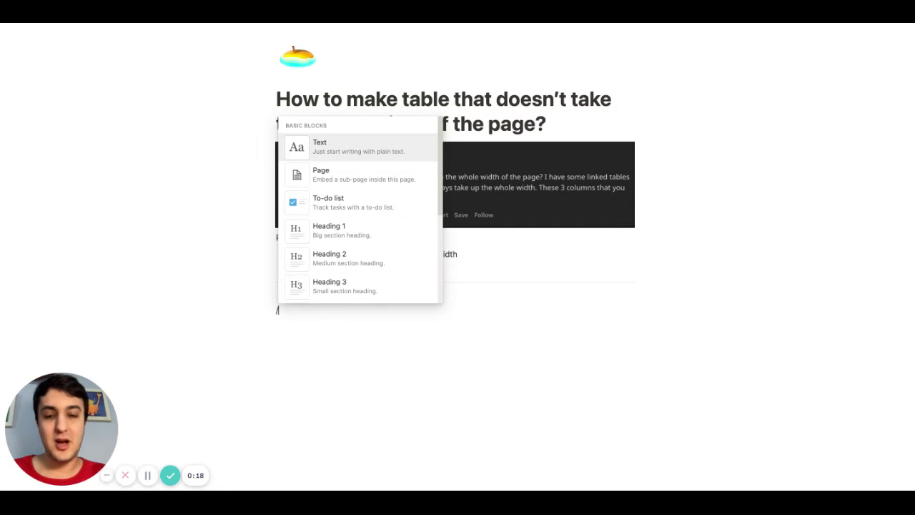
{"action": "type", "text": "table"}
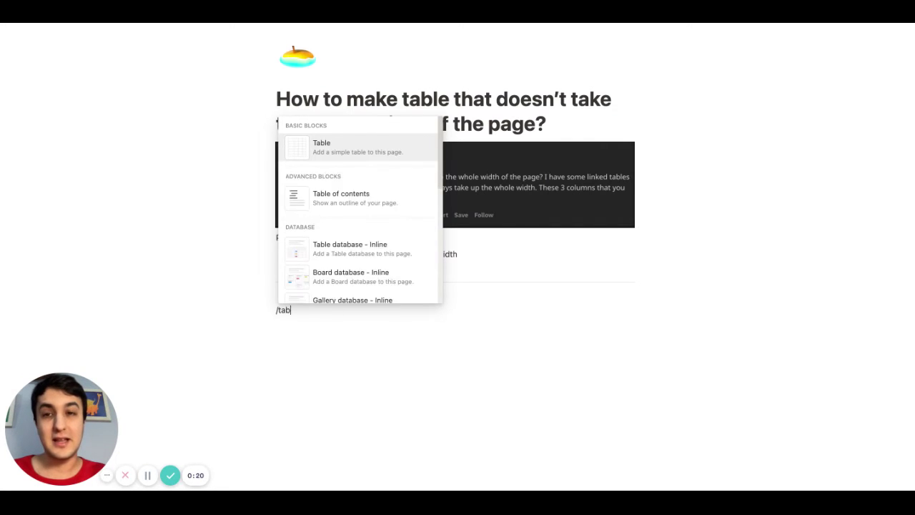
{"action": "key", "text": "BackSpace"}
{"action": "key", "text": "BackSpace"}
{"action": "key", "text": "BackSpace"}
{"action": "key", "text": "BackSpace"}
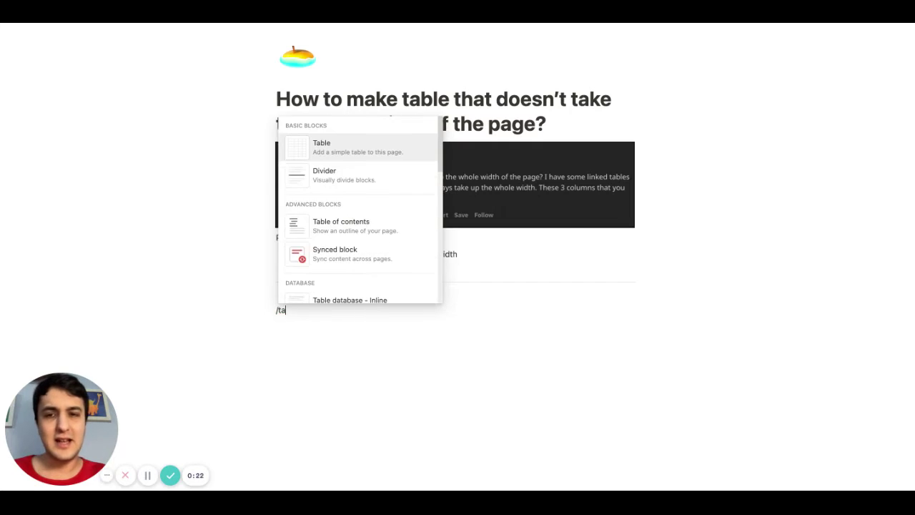
{"action": "type", "text": "inline"}
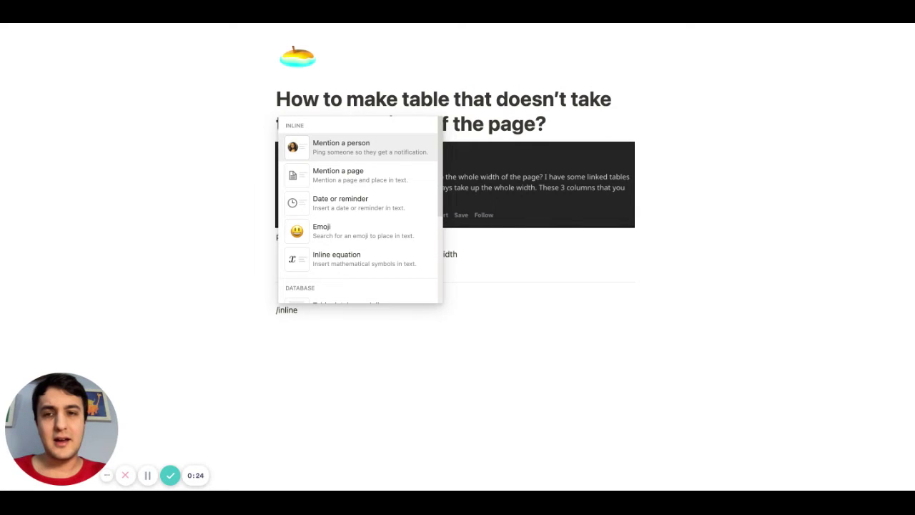
{"action": "type", "text": "i"}
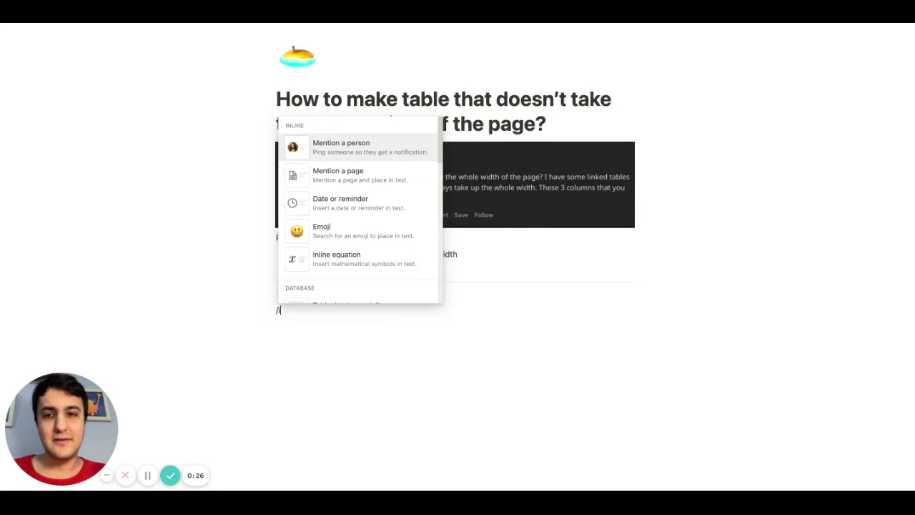
{"action": "key", "text": "BackSpace"}
{"action": "key", "text": "BackSpace"}
{"action": "key", "text": "BackSpace"}
{"action": "key", "text": "BackSpace"}
{"action": "type", "text": "tabl"}
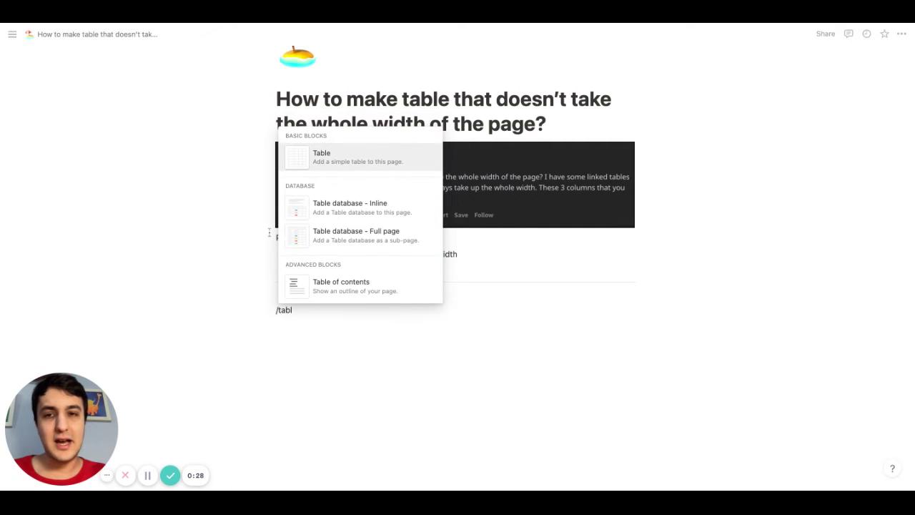
{"action": "left_click", "coordinate": [363, 212]}
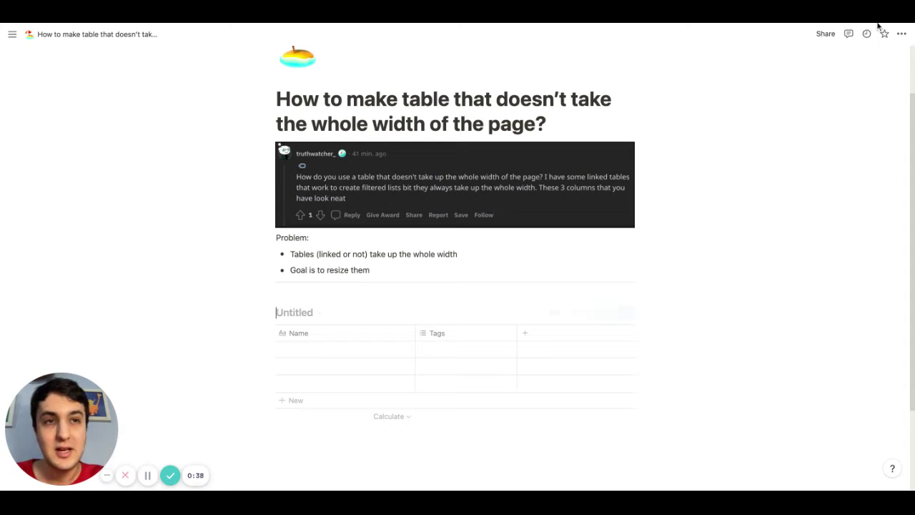
Switch the page to full width.
{"action": "left_click", "coordinate": [901, 34]}
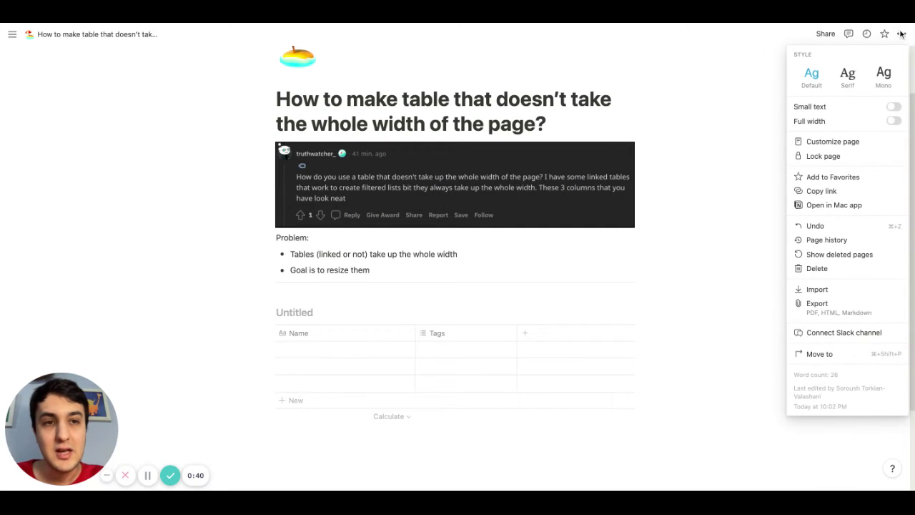
{"action": "left_click", "coordinate": [893, 120]}
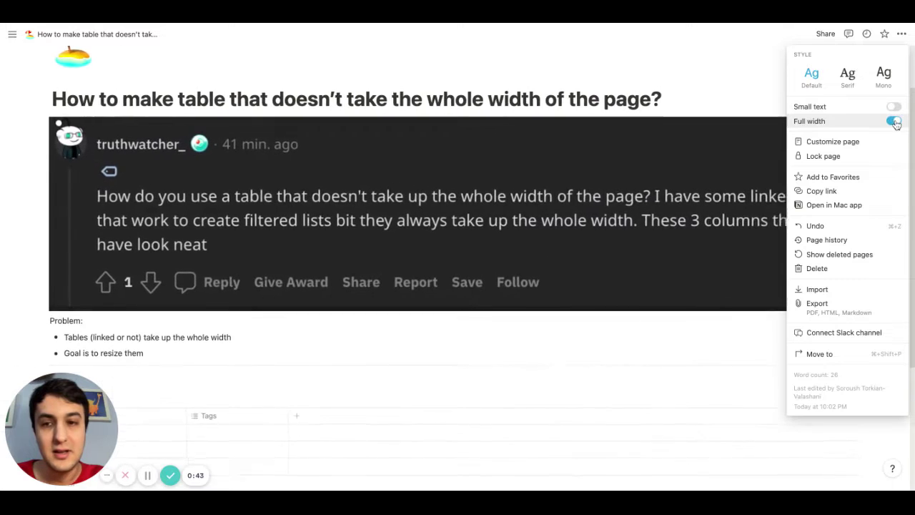
{"action": "left_click", "coordinate": [541, 340]}
{"action": "scroll", "coordinate": [541, 343], "scroll_direction": "down", "scroll_amount": 3}
{"action": "scroll", "coordinate": [541, 343], "scroll_direction": "down", "scroll_amount": 2}
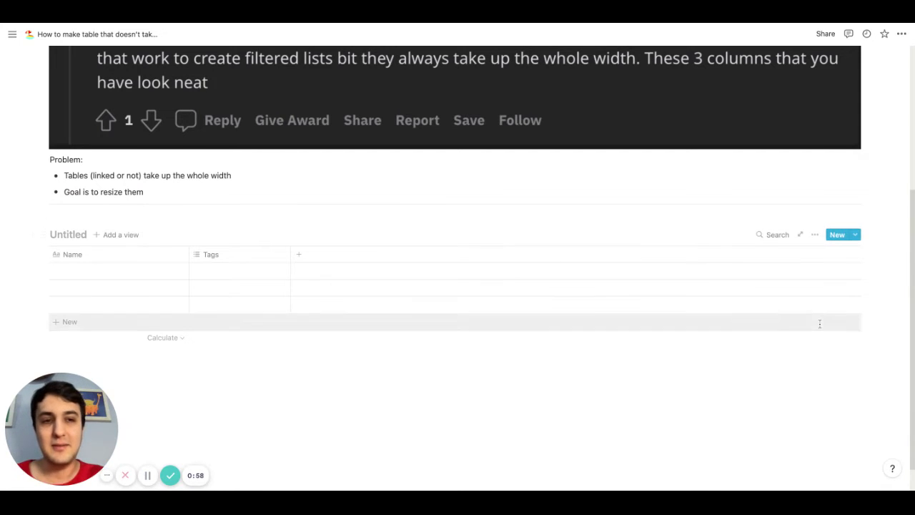
Add a toggle list block above the table with the placeholder text "ADSJALFJDOSFJOASDFJSADFOJSAD".
{"action": "left_click", "coordinate": [133, 217]}
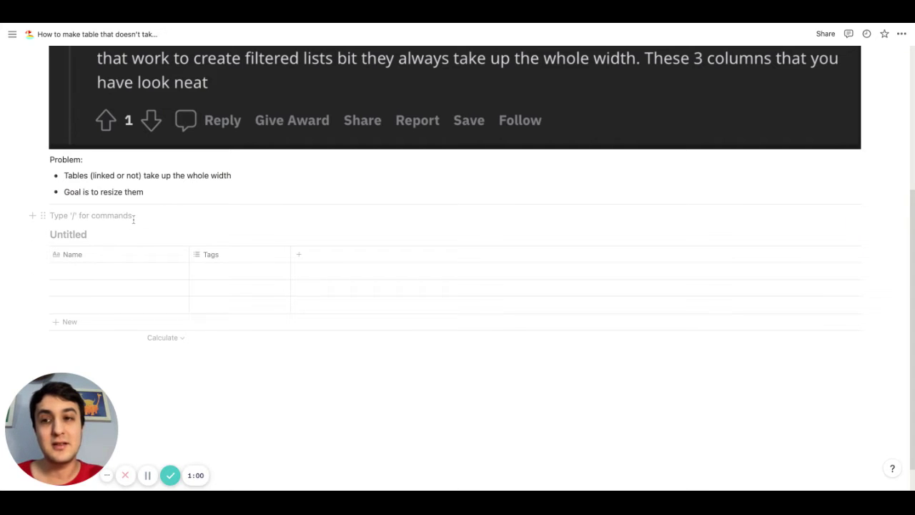
{"action": "key", "text": "Return"}
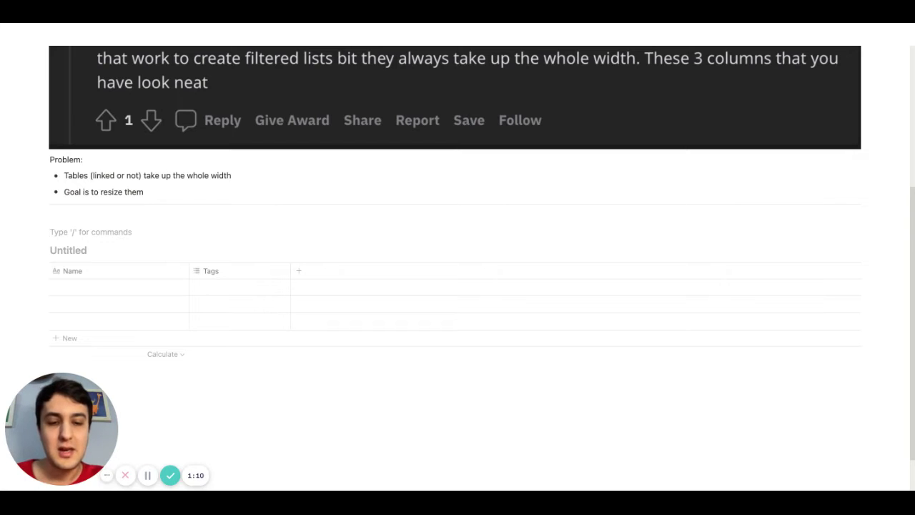
{"action": "type", "text": "/t"}
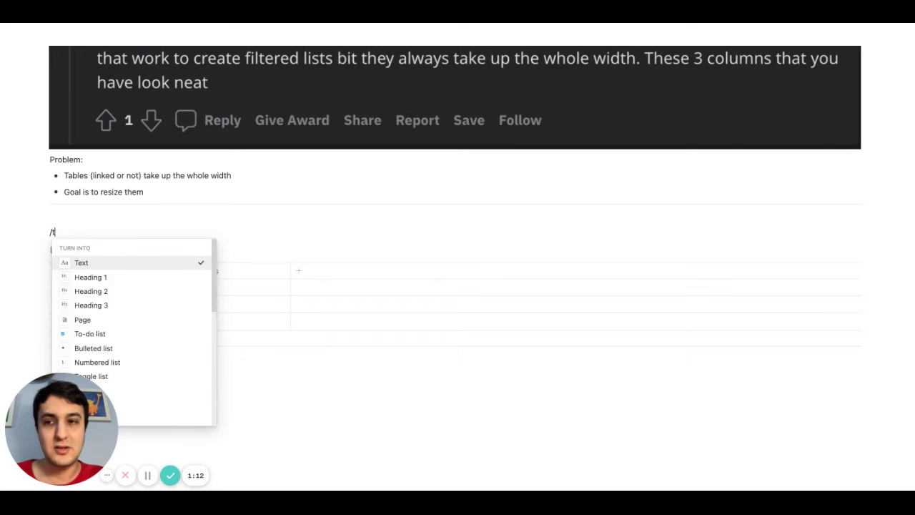
{"action": "type", "text": "iog"}
{"action": "key", "text": "BackSpace"}
{"action": "key", "text": "BackSpace"}
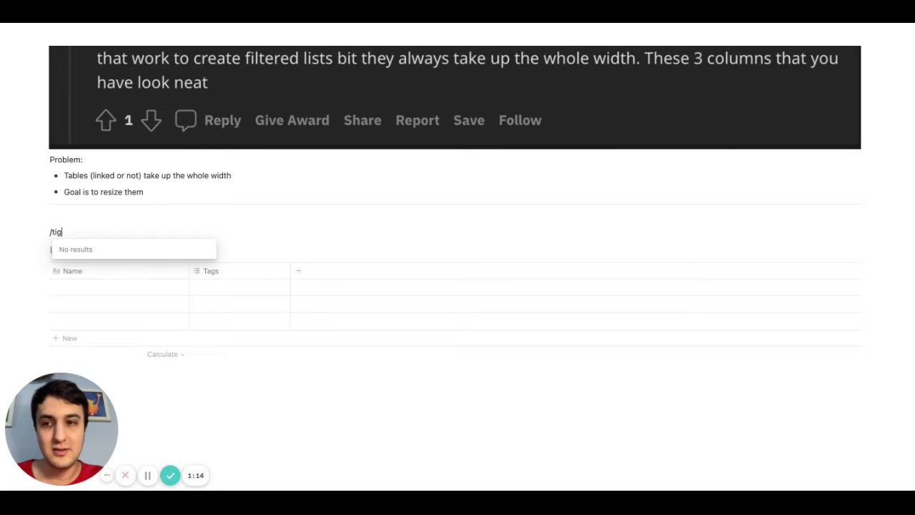
{"action": "key", "text": "BackSpace"}
{"action": "type", "text": "oggle"}
{"action": "key", "text": "Return"}
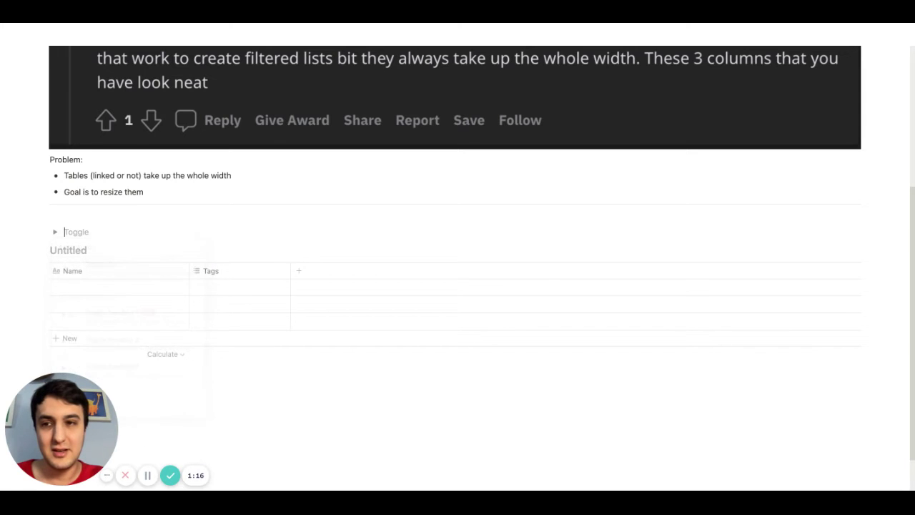
{"action": "type", "text": "ADSJALFJDOSFJOASDFJSADFOJSAD"}
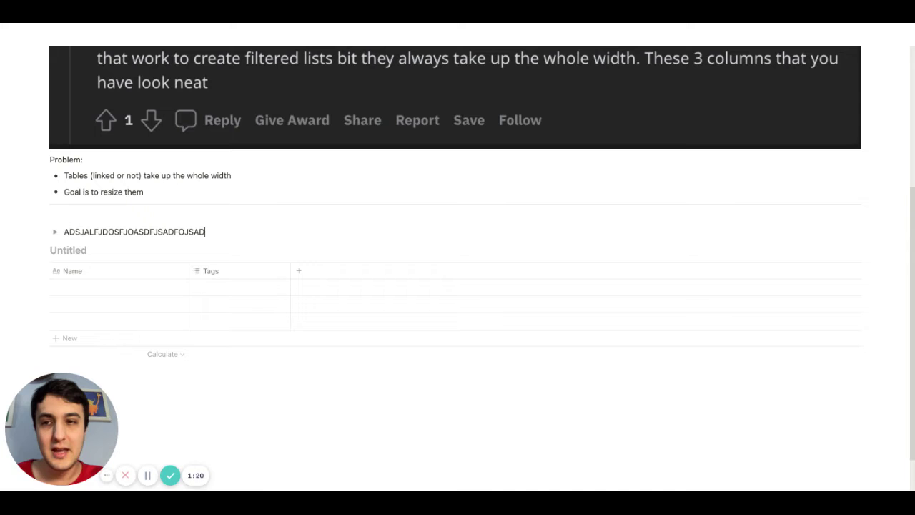
Add a second toggle list block under the first one with the placeholder text "ADFOAWJEFOWJEFOJ".
{"action": "key", "text": "Return"}
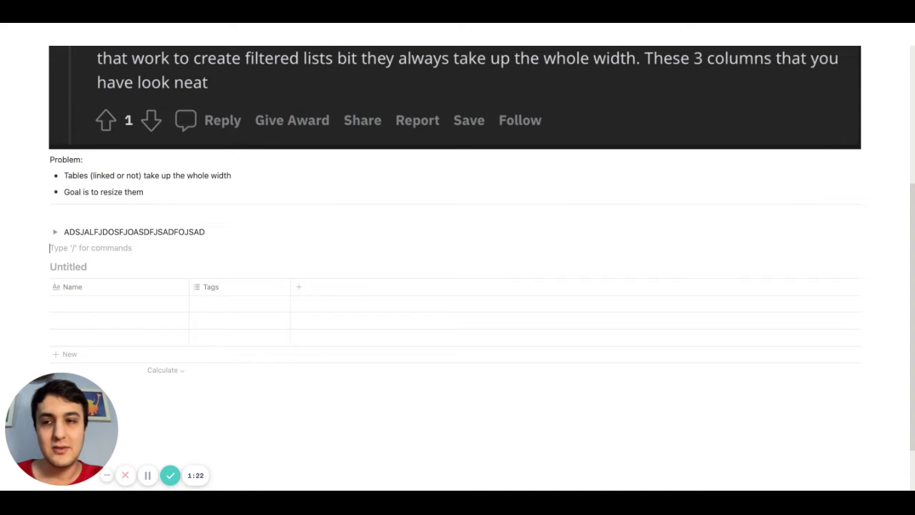
{"action": "type", "text": "/toggle"}
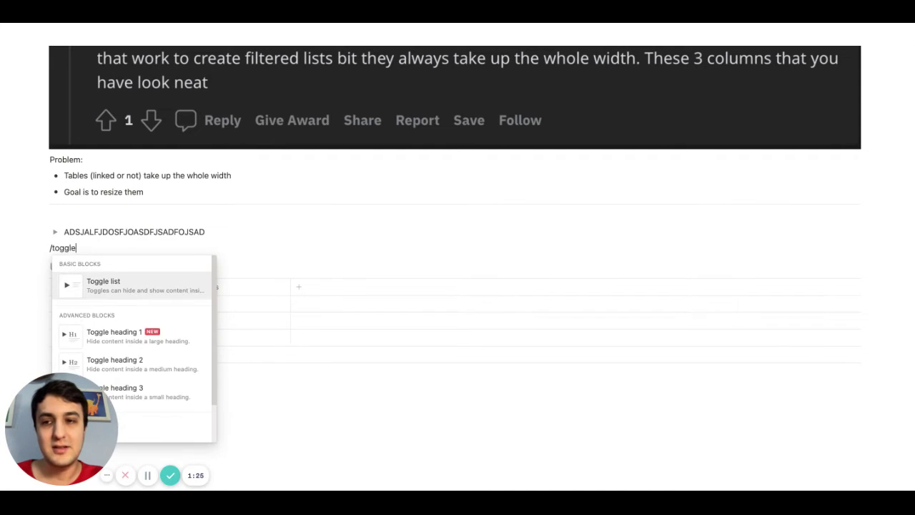
{"action": "key", "text": "Return"}
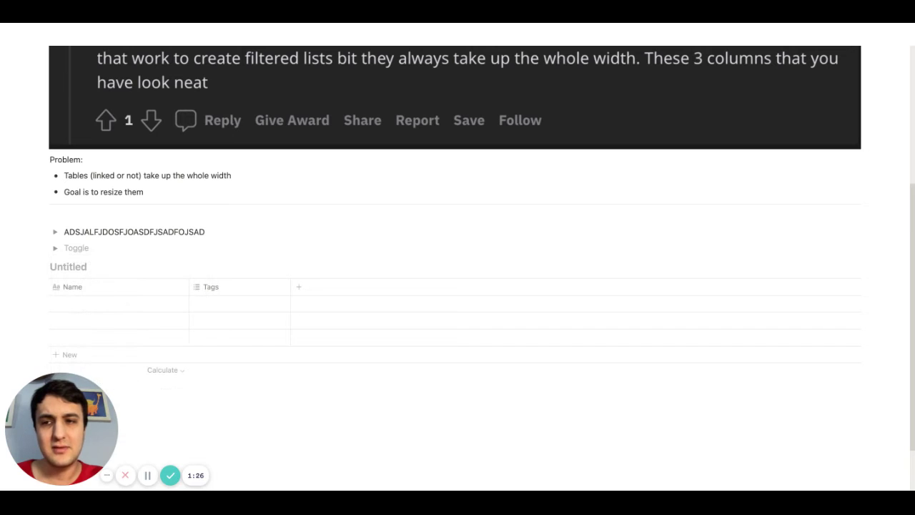
{"action": "type", "text": "ADFOAWJEFOWJEFOJ"}
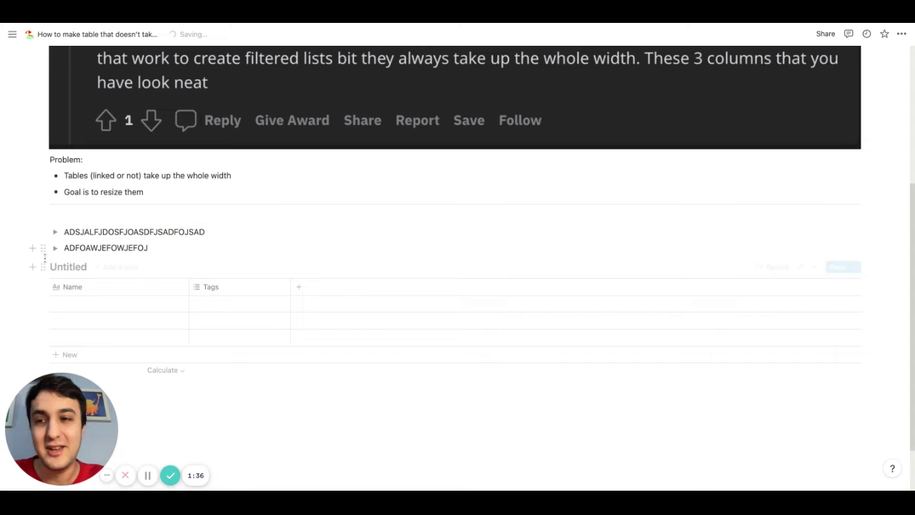
Move the second toggle to the right side of the first one so the two form side-by-side columns.
{"action": "left_click_drag", "start_coordinate": [44, 248], "coordinate": [873, 228]}
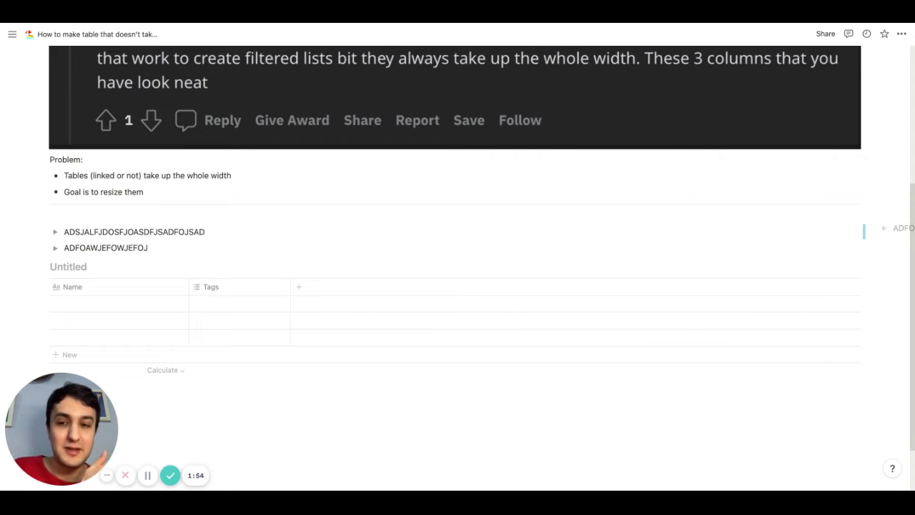
{"action": "left_click_drag", "start_coordinate": [880, 228], "coordinate": [861, 238]}
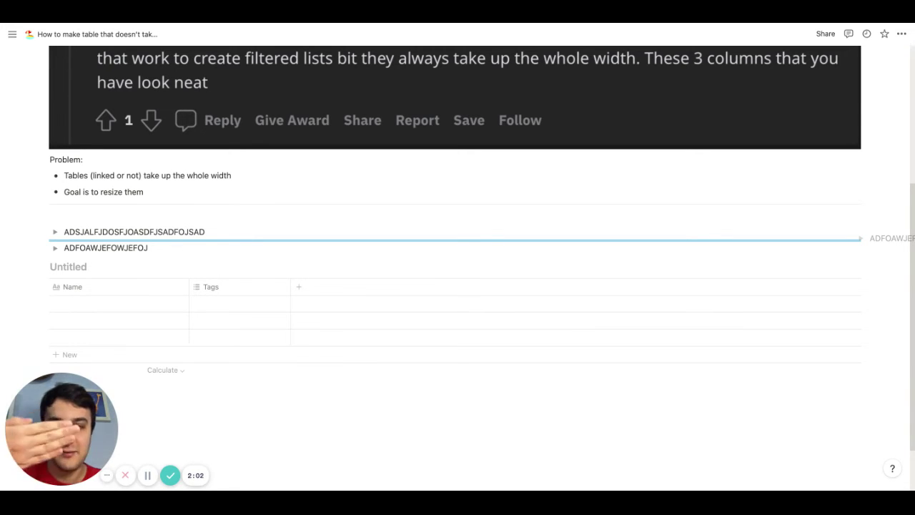
{"action": "left_click_drag", "start_coordinate": [860, 239], "coordinate": [881, 226]}
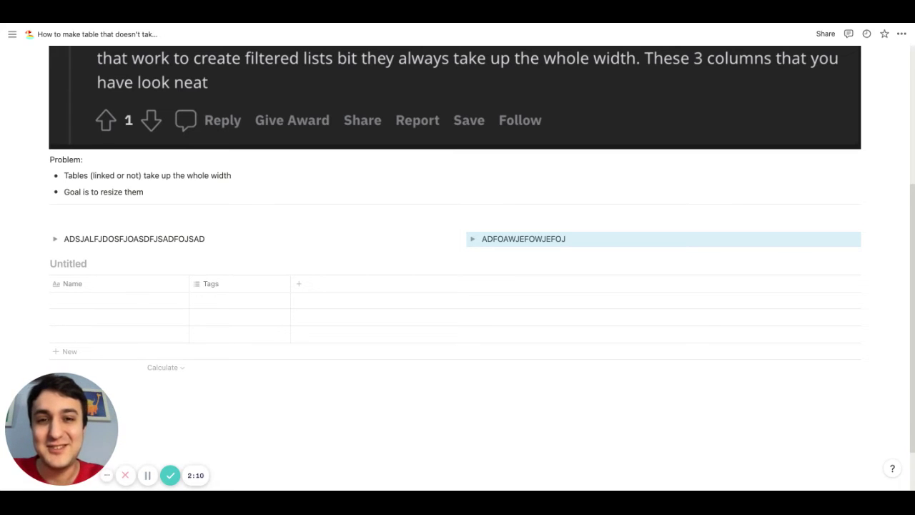
{"action": "left_click", "coordinate": [619, 245]}
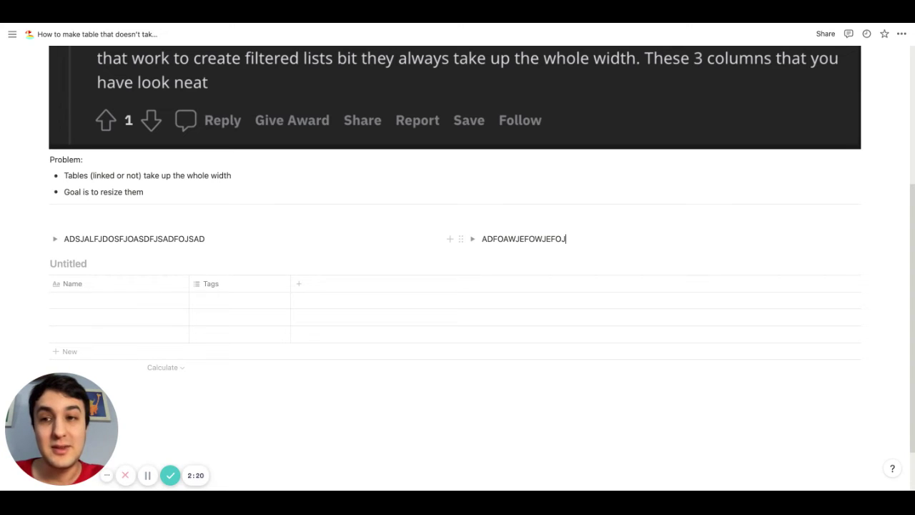
Insert a Toggle heading 1 block between the two toggle columns and the table.
{"action": "key", "text": "Return"}
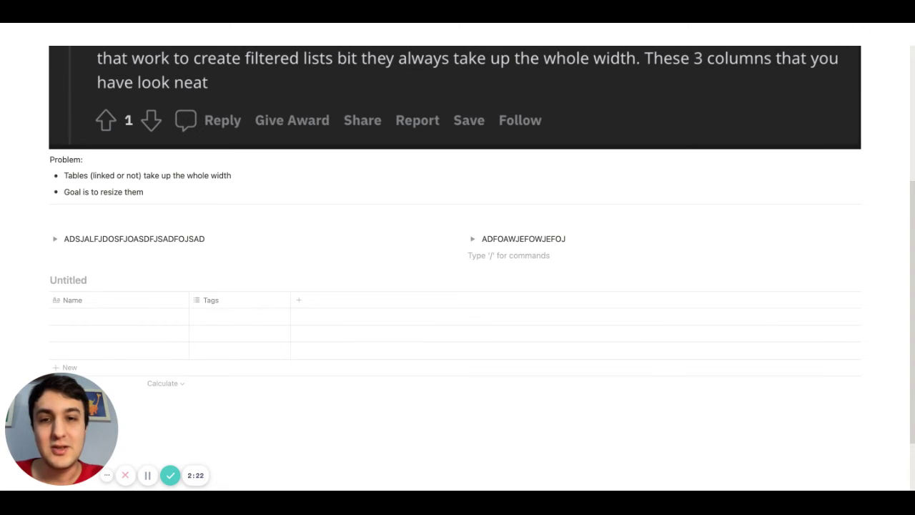
{"action": "left_click", "coordinate": [211, 239]}
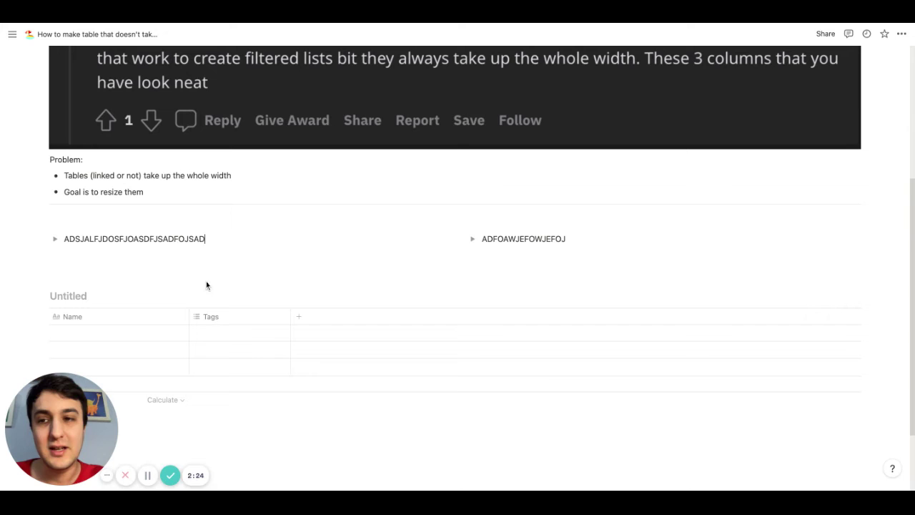
{"action": "key", "text": "Return"}
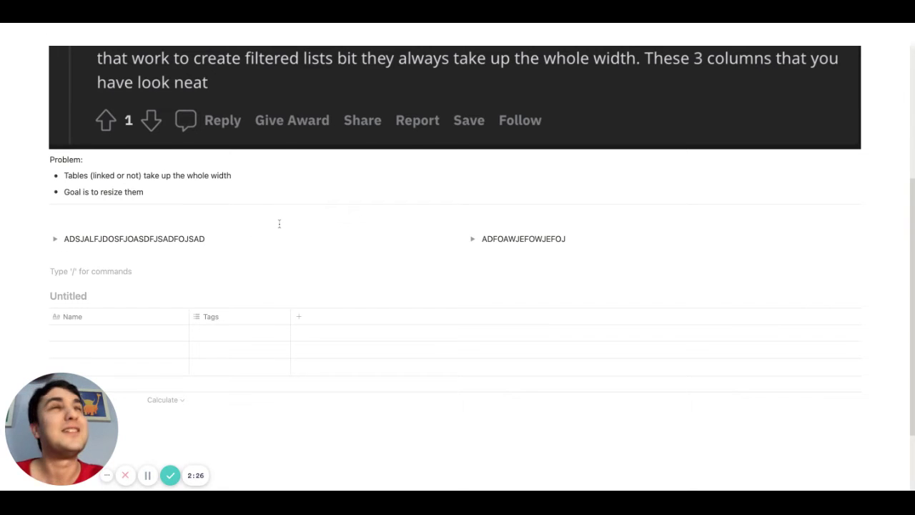
{"action": "type", "text": "/"}
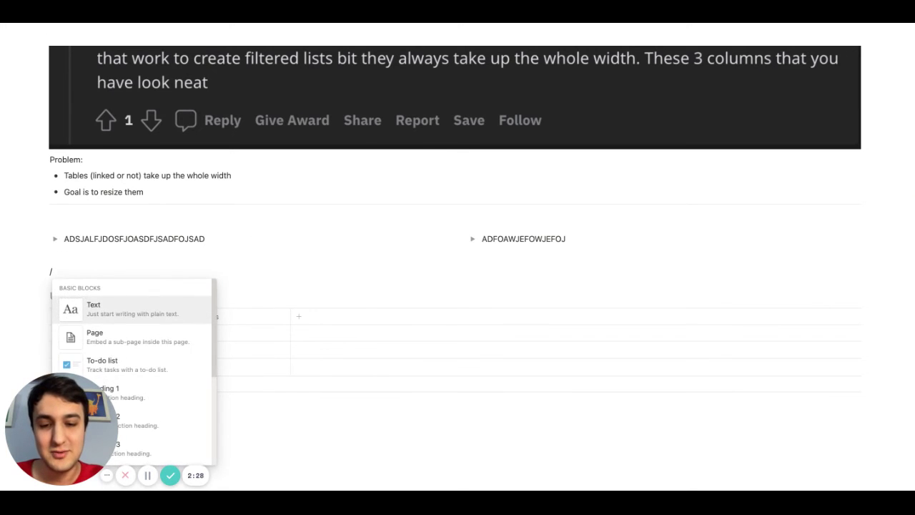
{"action": "type", "text": "heading"}
{"action": "scroll", "coordinate": [184, 355], "scroll_direction": "down", "scroll_amount": 2}
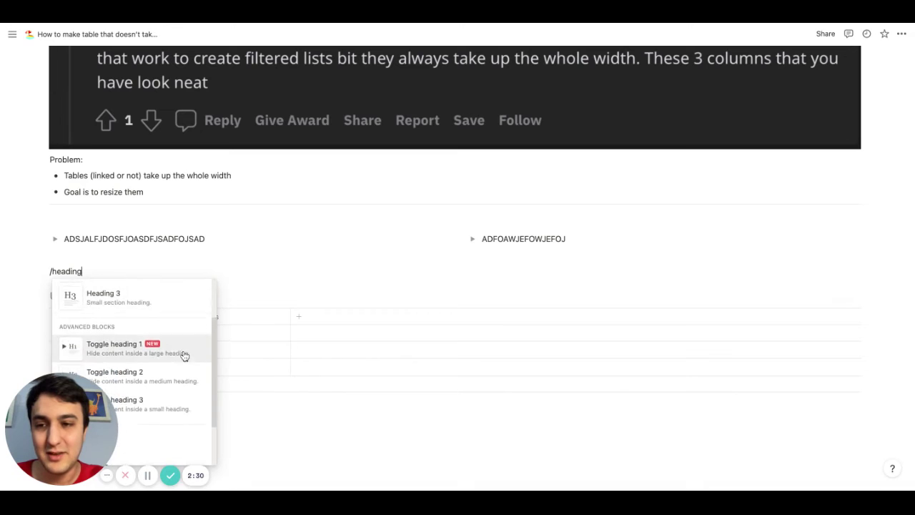
{"action": "scroll", "coordinate": [183, 355], "scroll_direction": "down", "scroll_amount": 1}
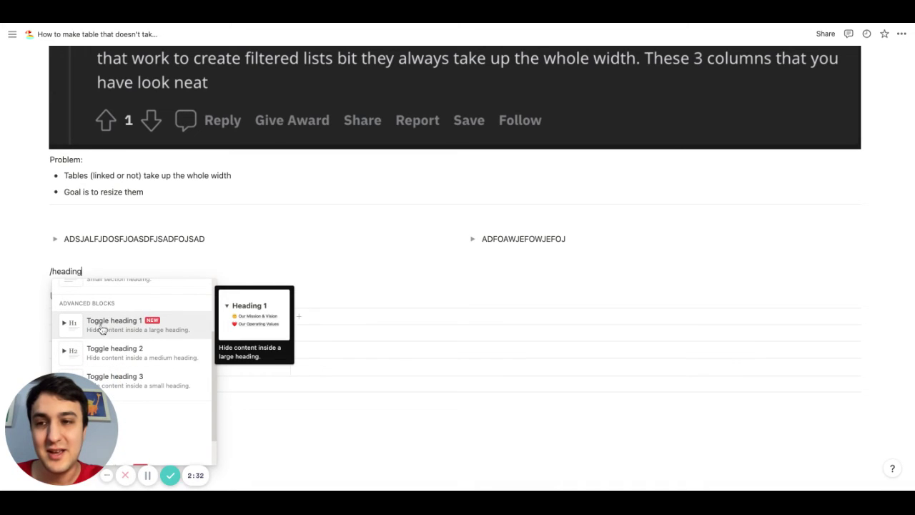
{"action": "left_click", "coordinate": [125, 328]}
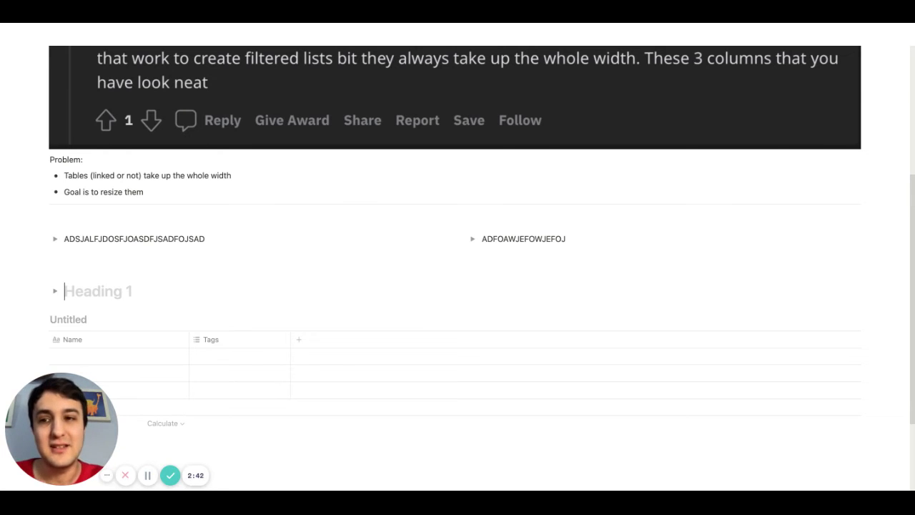
{"action": "type", "text": "For"}
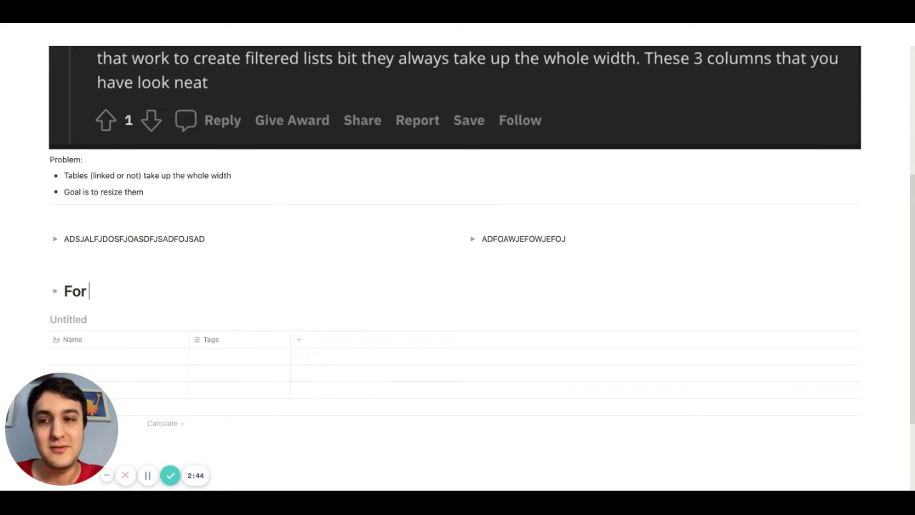
{"action": "key", "text": "BackSpace"}
{"action": "key", "text": "BackSpace"}
{"action": "key", "text": "BackSpace"}
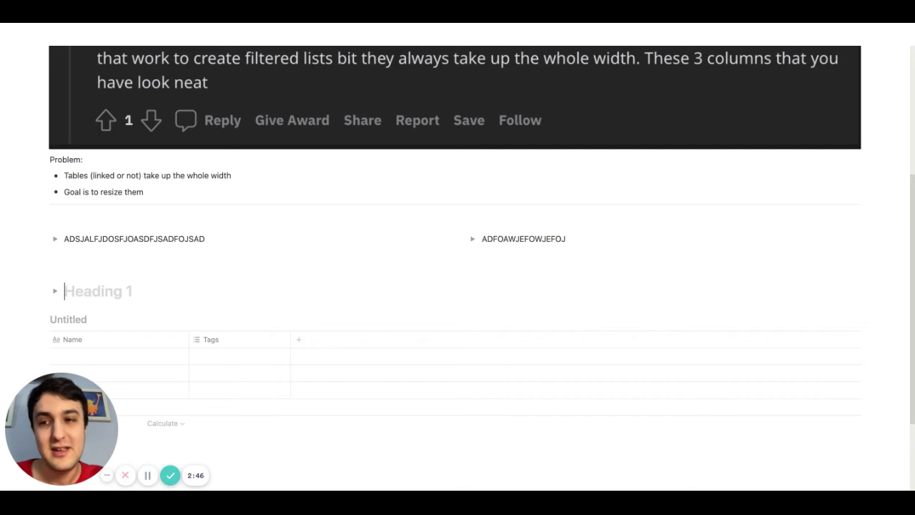
Title the new toggle heading above the table "Things to do for today".
{"action": "type", "text": "Thiin"}
{"action": "key", "text": "BackSpace"}
{"action": "key", "text": "BackSpace"}
{"action": "key", "text": "BackSpace"}
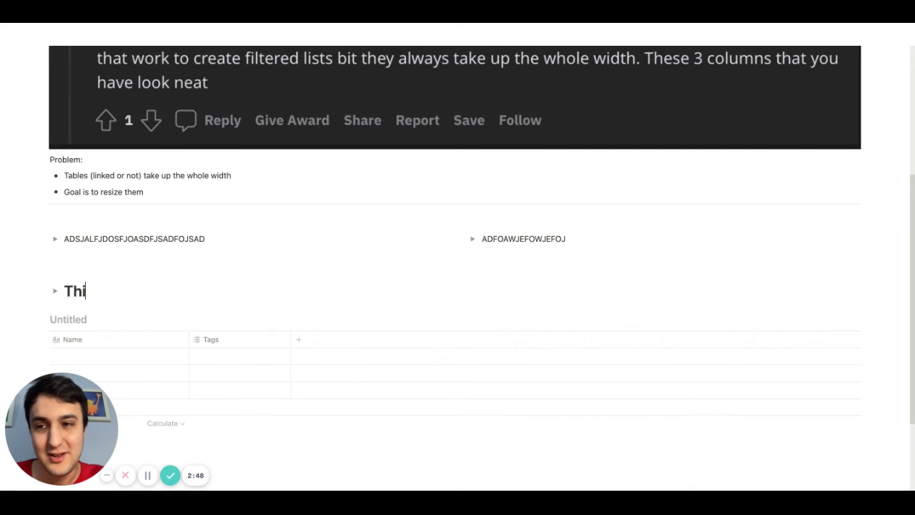
{"action": "type", "text": "ings to do for today"}
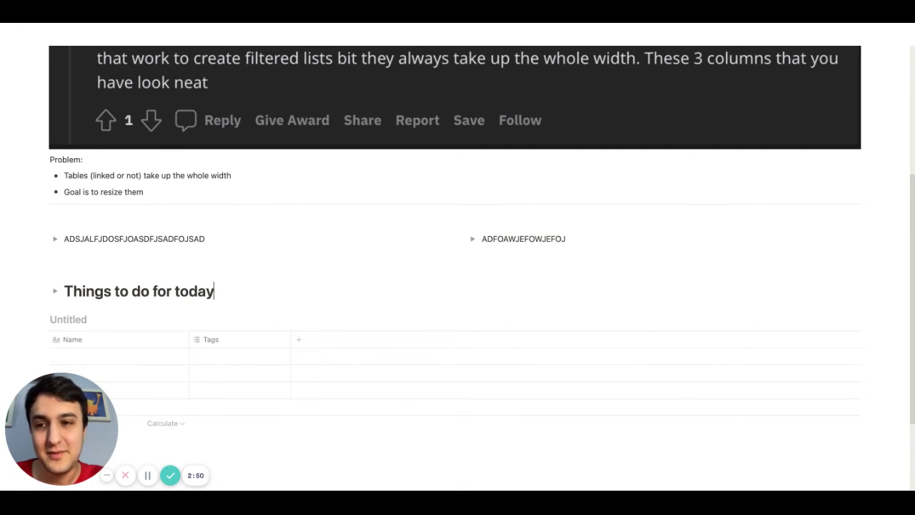
Expand the "Things to do for today" toggle heading and move the table below it inside the toggle.
{"action": "left_click", "coordinate": [56, 293]}
{"action": "left_click_drag", "start_coordinate": [40, 337], "coordinate": [73, 307]}
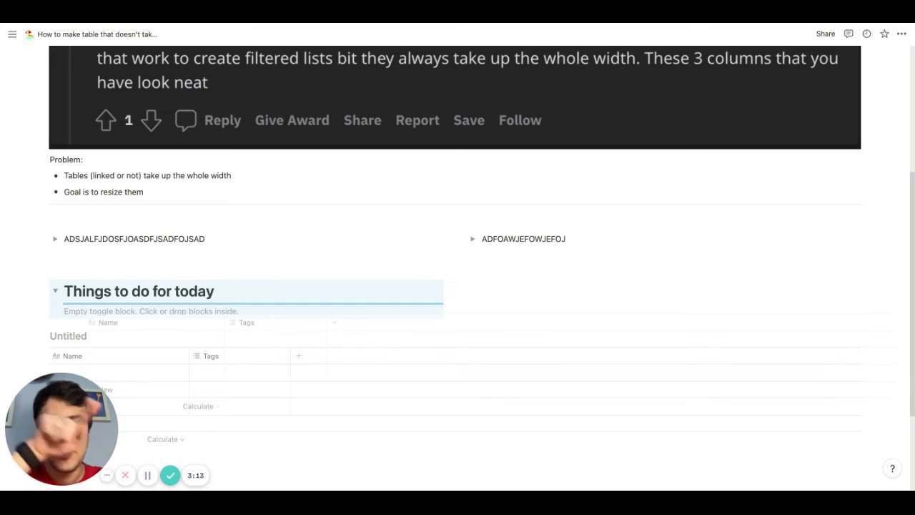
{"action": "left_click_drag", "start_coordinate": [214, 308], "coordinate": [214, 309]}
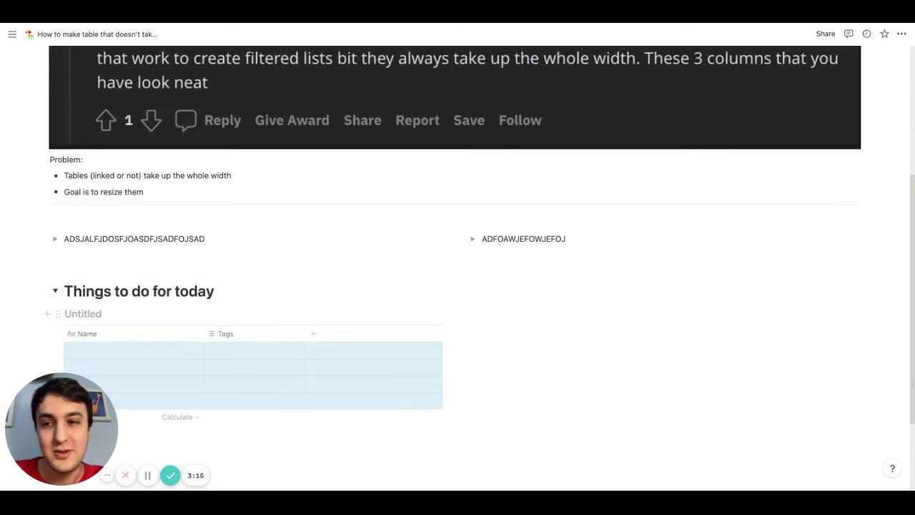
{"action": "scroll", "coordinate": [181, 345], "scroll_direction": "down", "scroll_amount": 1}
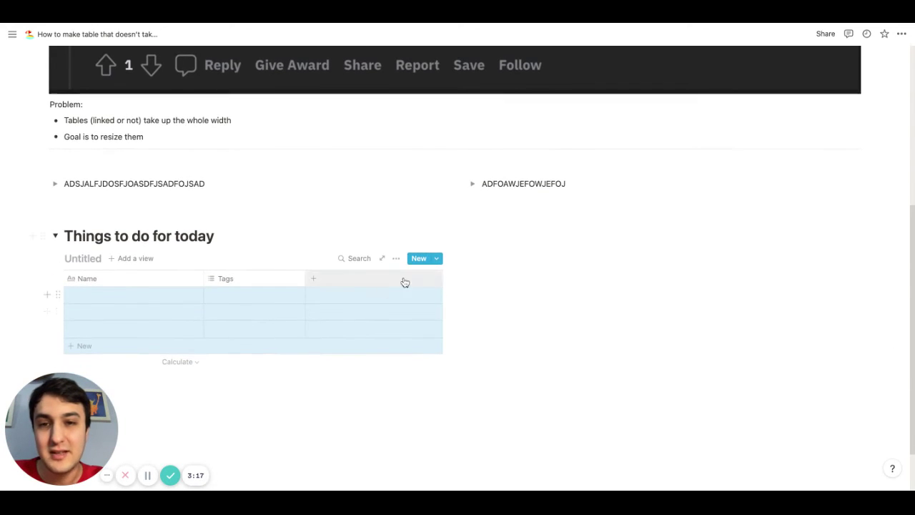
Try out different widths for the column holding the table by shifting the divider between the two columns.
{"action": "left_click_drag", "start_coordinate": [108, 263], "coordinate": [460, 261]}
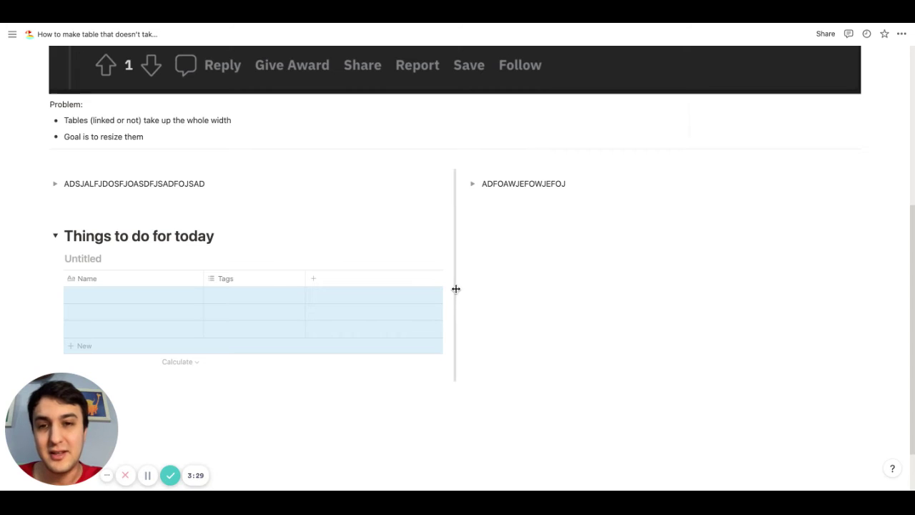
{"action": "left_click_drag", "start_coordinate": [455, 289], "coordinate": [604, 287]}
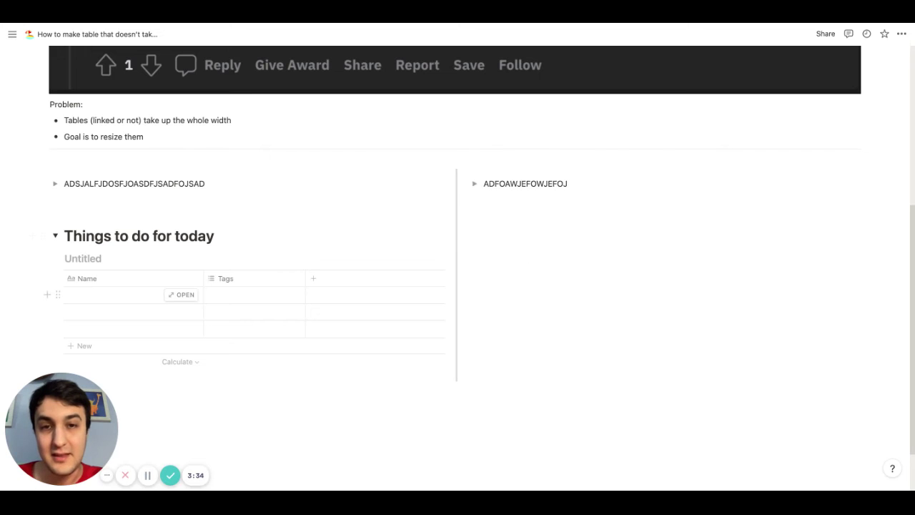
Add a toggle "alksdfklasjdflksda" beneath "ADFOAWJEFOWJEFOJ" and move it to that toggle's right side as a third column.
{"action": "left_click", "coordinate": [606, 184]}
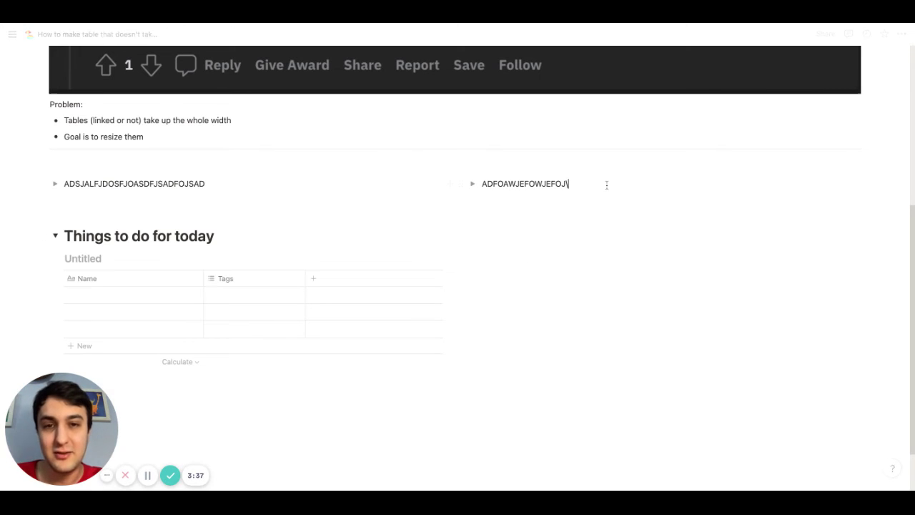
{"action": "key", "text": "Return"}
{"action": "type", "text": "alksdfklasjdflksda"}
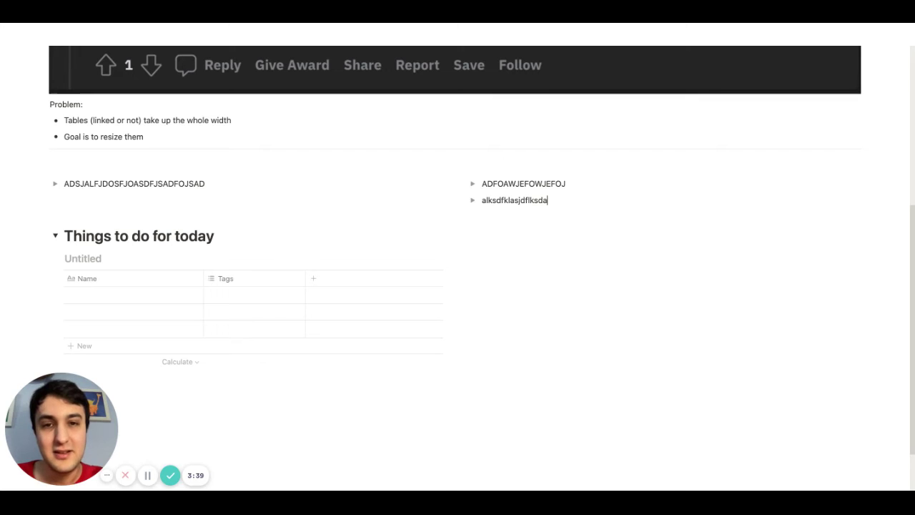
{"action": "left_click_drag", "start_coordinate": [461, 200], "coordinate": [869, 182]}
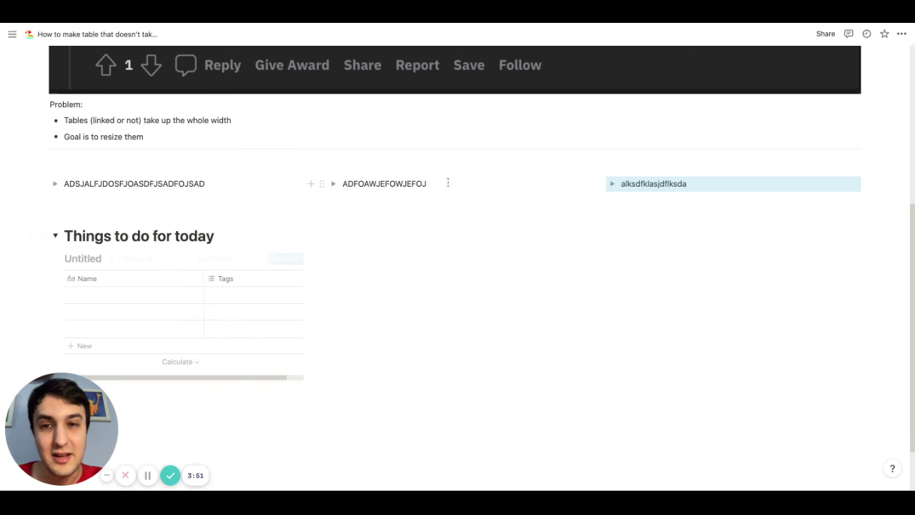
{"action": "left_click", "coordinate": [421, 186]}
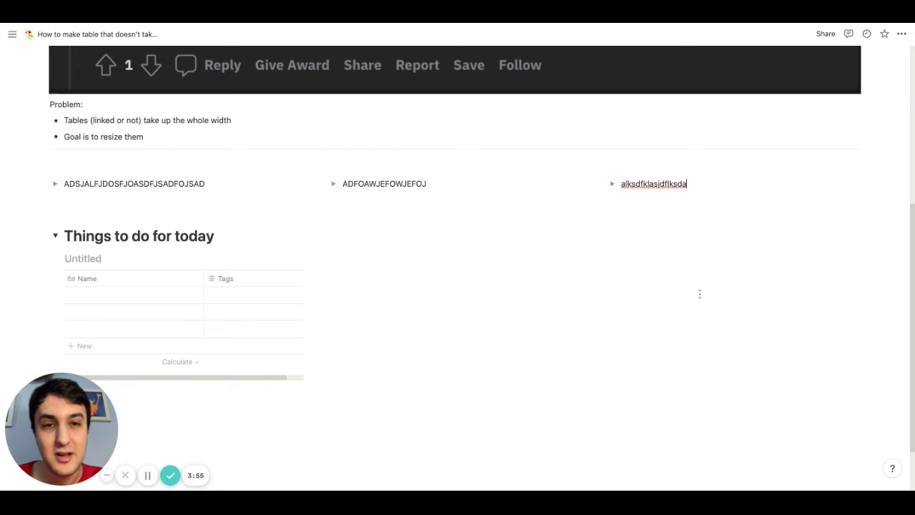
{"action": "key", "text": "Return"}
{"action": "key", "text": "Return"}
{"action": "type", "text": "/"}
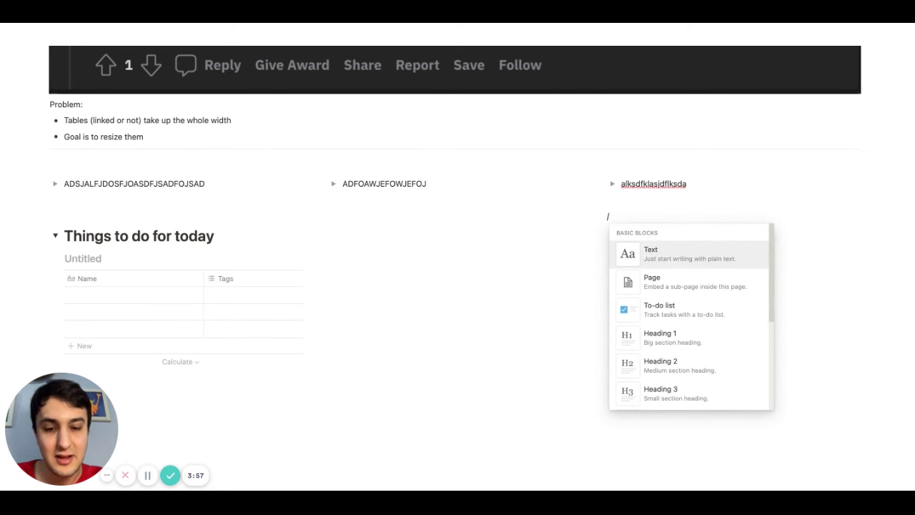
{"action": "type", "text": "inlin"}
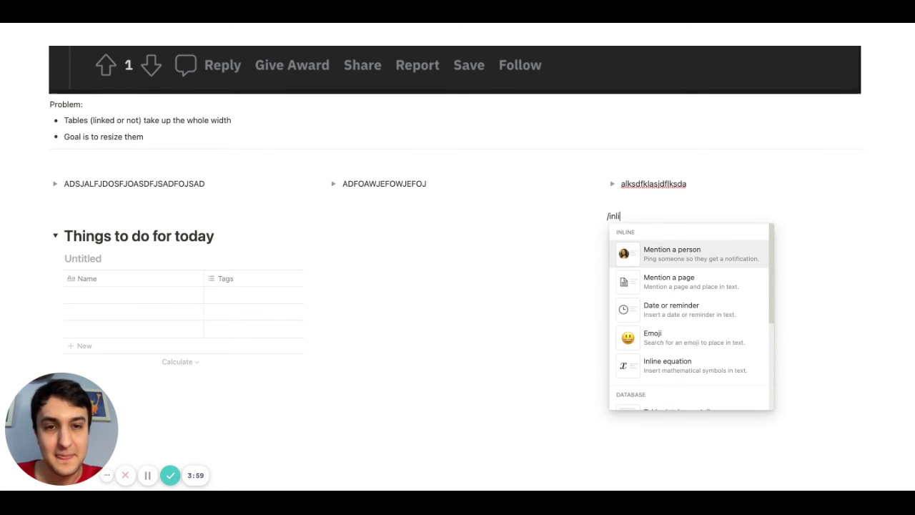
{"action": "key", "text": "BackSpace"}
{"action": "key", "text": "BackSpace"}
{"action": "key", "text": "BackSpace"}
{"action": "key", "text": "BackSpace"}
{"action": "key", "text": "BackSpace"}
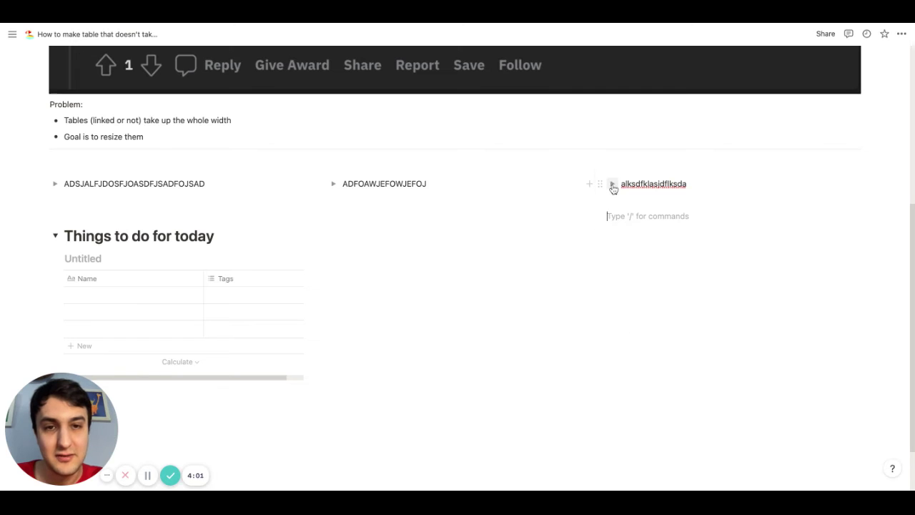
Expand the "alksdfklasjdflksda" toggle and insert an inline table database inside it, titled "adsfasdfsad".
{"action": "left_click", "coordinate": [612, 185]}
{"action": "left_click", "coordinate": [653, 200]}
{"action": "type", "text": "/"}
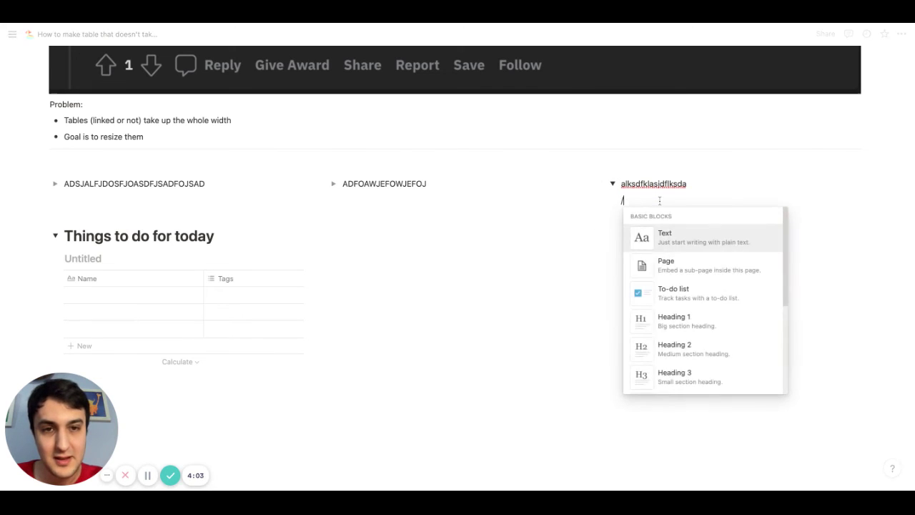
{"action": "type", "text": "inline"}
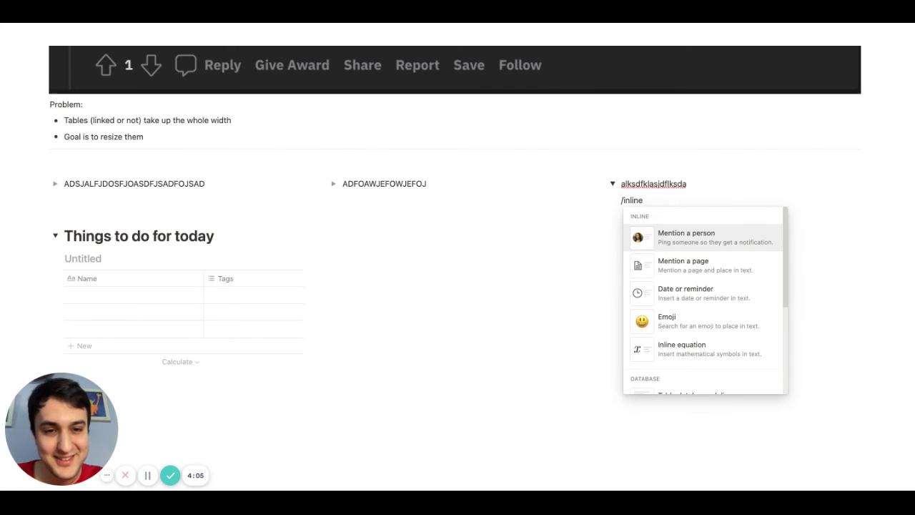
{"action": "key", "text": "BackSpace"}
{"action": "key", "text": "BackSpace"}
{"action": "key", "text": "BackSpace"}
{"action": "key", "text": "BackSpace"}
{"action": "key", "text": "BackSpace"}
{"action": "key", "text": "BackSpace"}
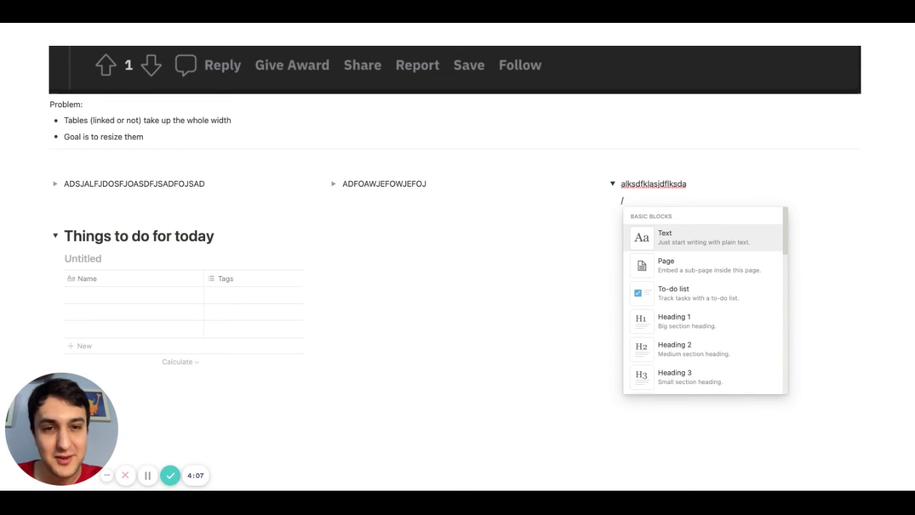
{"action": "type", "text": "inl"}
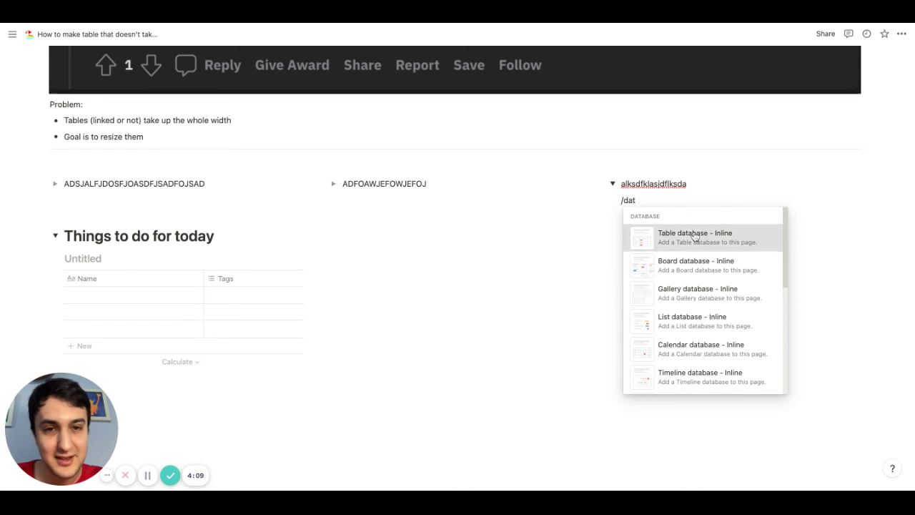
{"action": "left_click", "coordinate": [694, 238]}
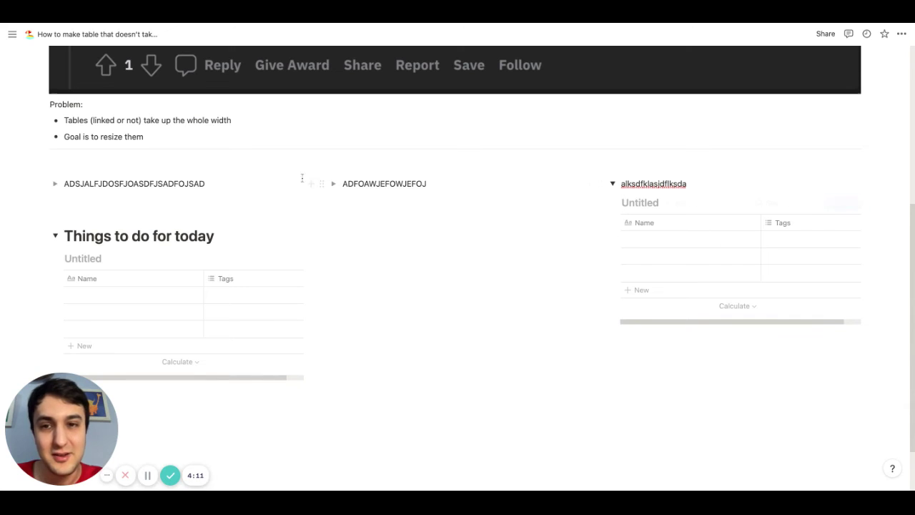
{"action": "type", "text": "adsfasdfsad"}
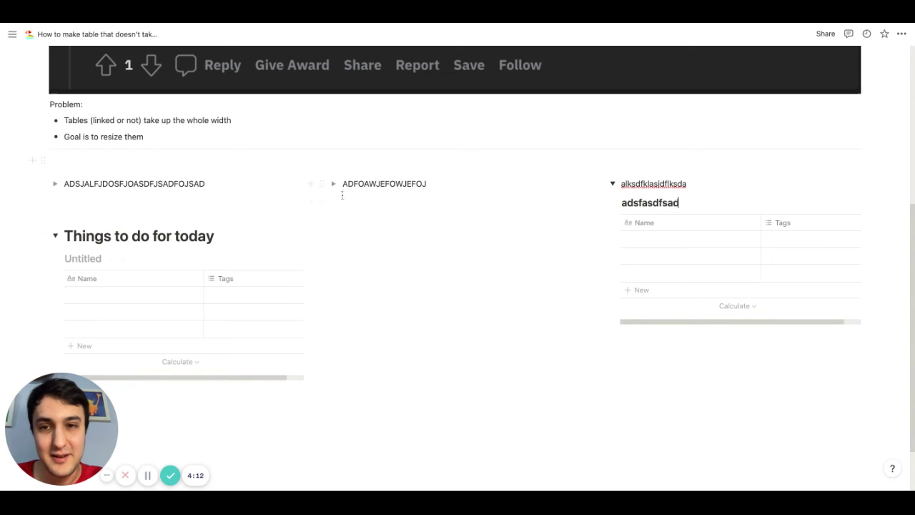
Expand the "ADFOAWJEFOWJEFOJ" toggle and insert an inline table database inside it, titled "aslkfalfjweaijtoi4wtj".
{"action": "left_click", "coordinate": [334, 184]}
{"action": "left_click", "coordinate": [375, 207]}
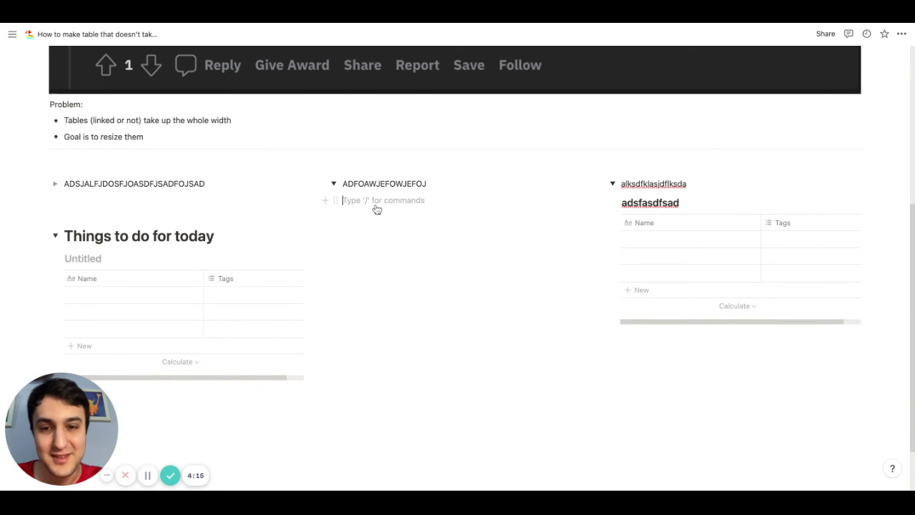
{"action": "type", "text": "/"}
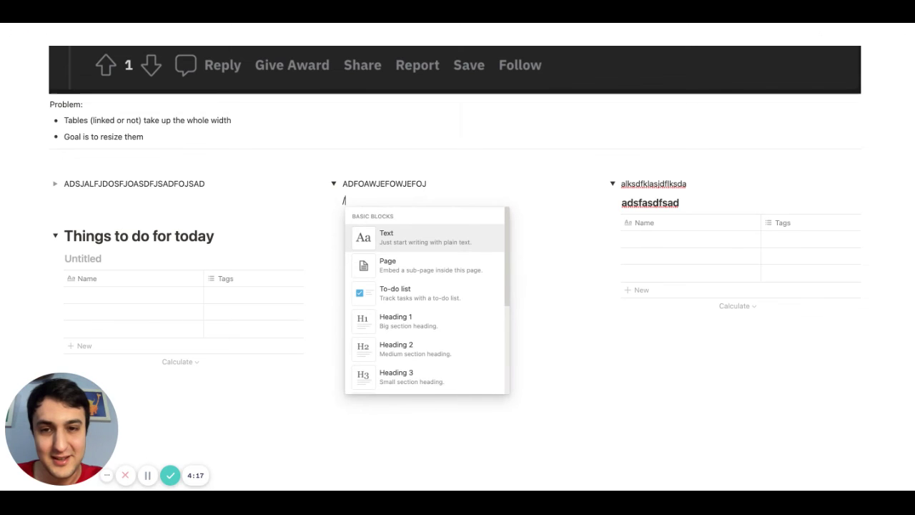
{"action": "type", "text": "table"}
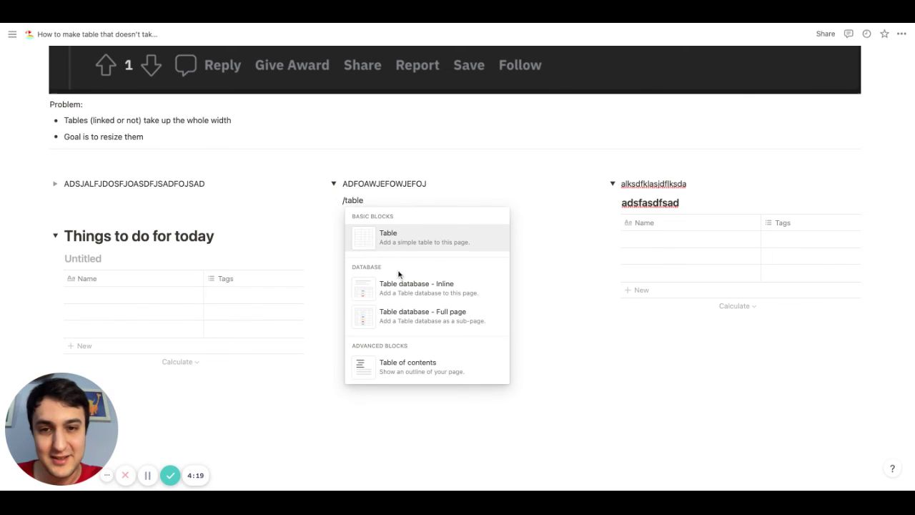
{"action": "left_click", "coordinate": [405, 289]}
{"action": "type", "text": "aslkfalfjweaijtoi4wtj"}
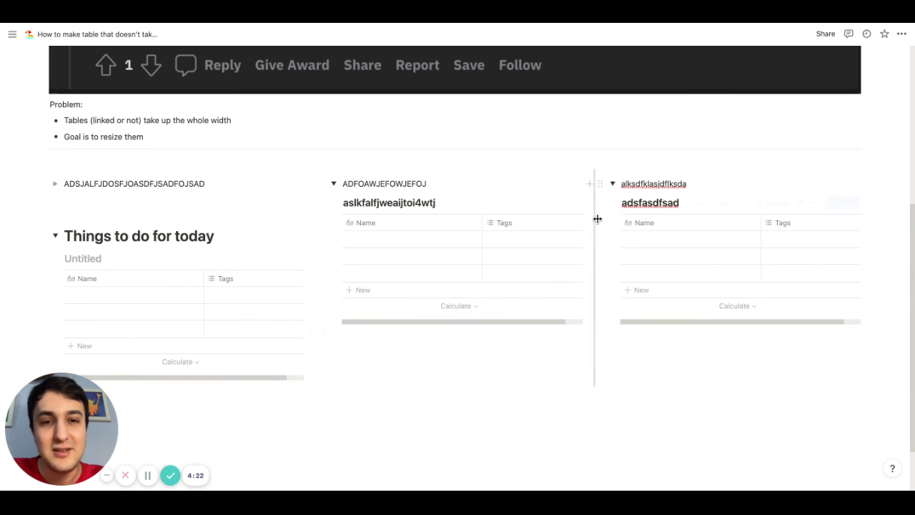
Try adjusting the dividers between the three columns, and collapse and re-expand the middle toggle.
{"action": "left_click_drag", "start_coordinate": [598, 218], "coordinate": [598, 221]}
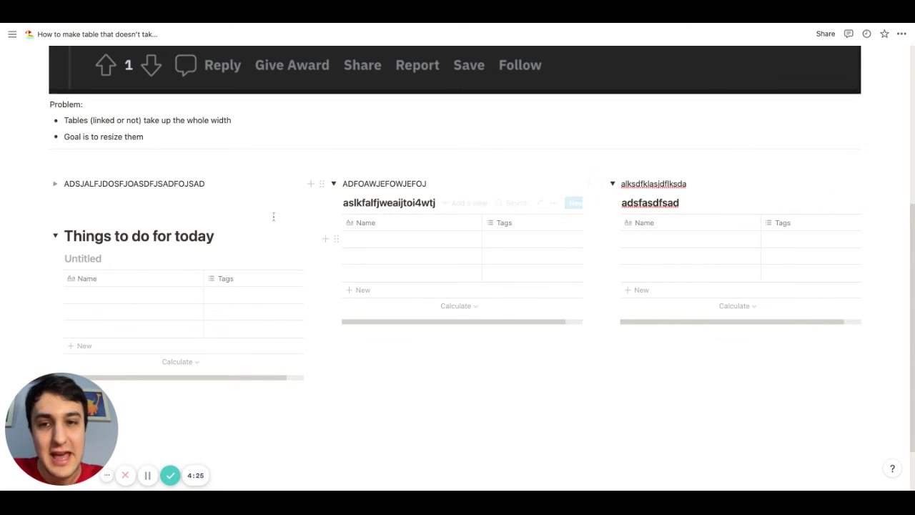
{"action": "mouse_move", "coordinate": [318, 233]}
{"action": "left_mouse_down"}
{"action": "mouse_move", "coordinate": [286, 233]}
{"action": "mouse_move", "coordinate": [316, 225]}
{"action": "left_mouse_up"}
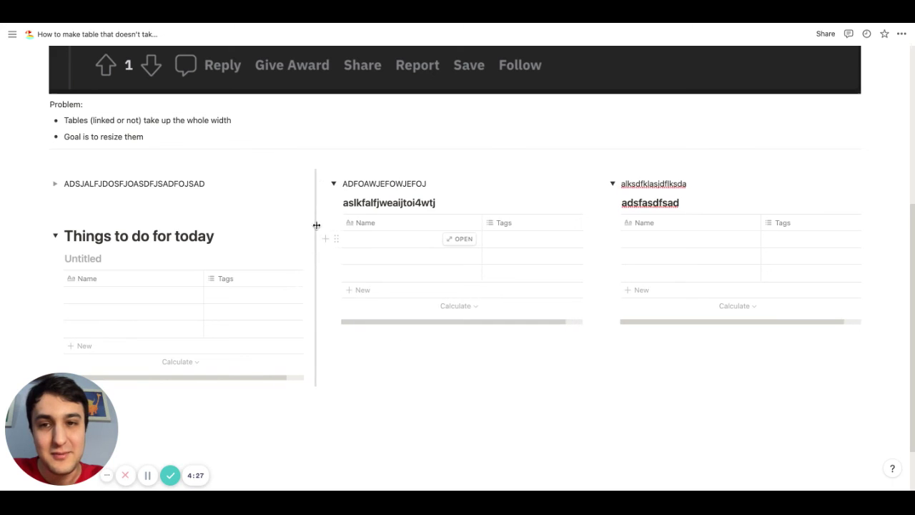
{"action": "left_click", "coordinate": [333, 184]}
{"action": "left_click", "coordinate": [333, 183]}
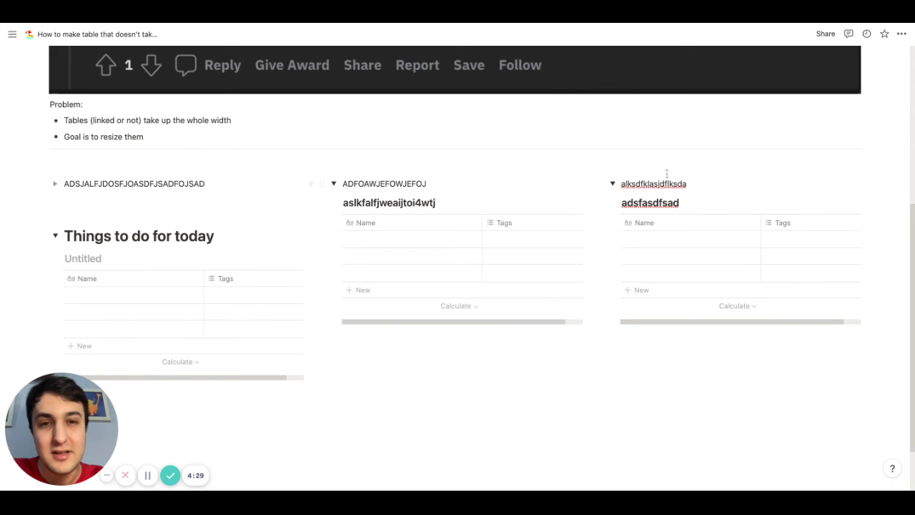